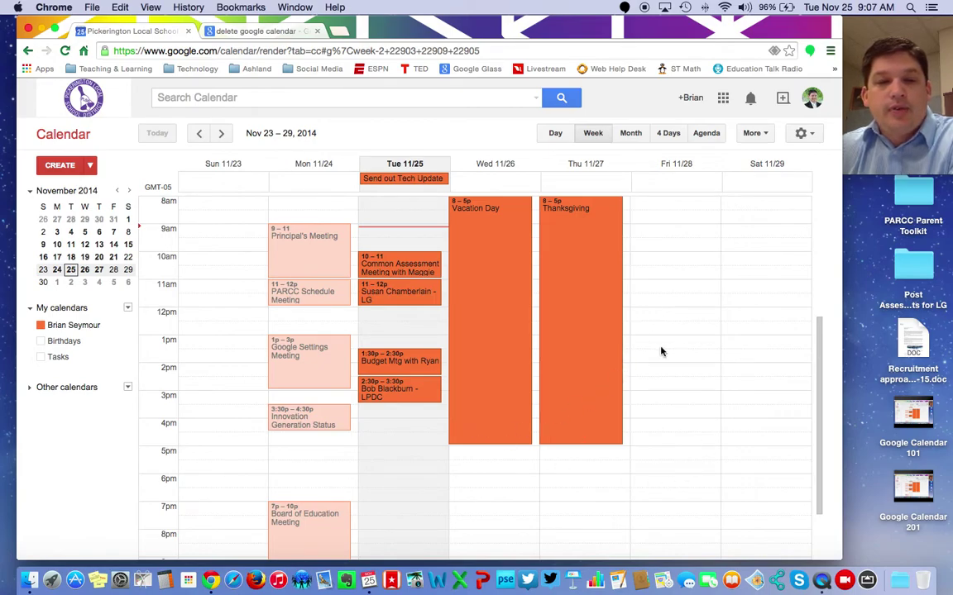
- Launch Calendar from the Dock and open Calendar > Accounts to reach Internet Accounts
scroll(662, 351, up, 2)
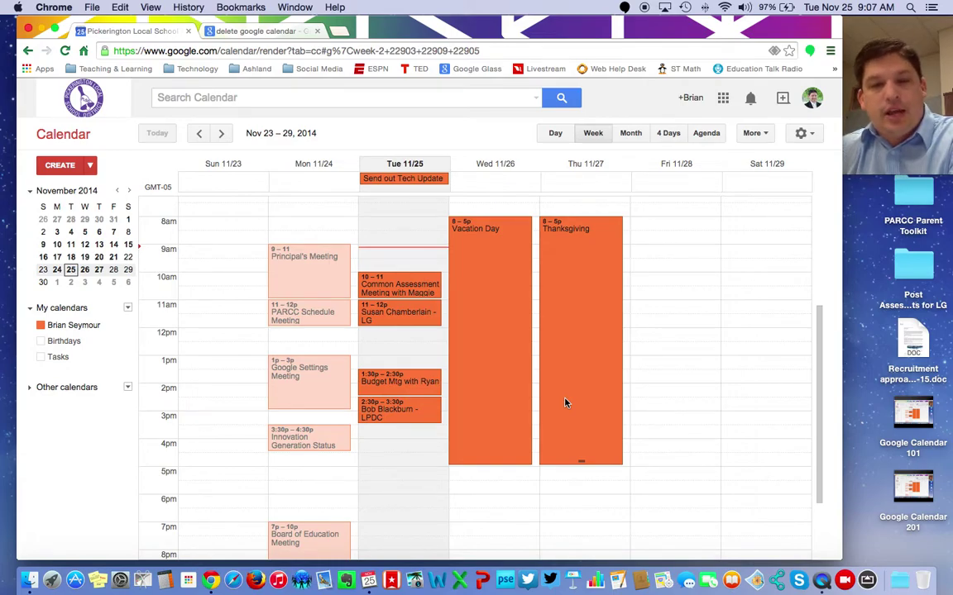
click(365, 551)
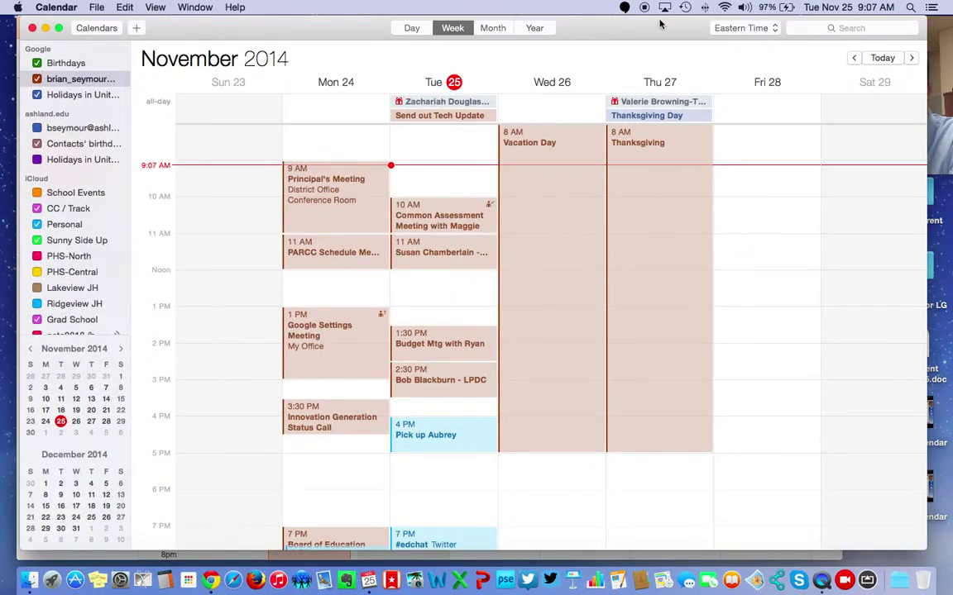
drag(659, 26, 616, 17)
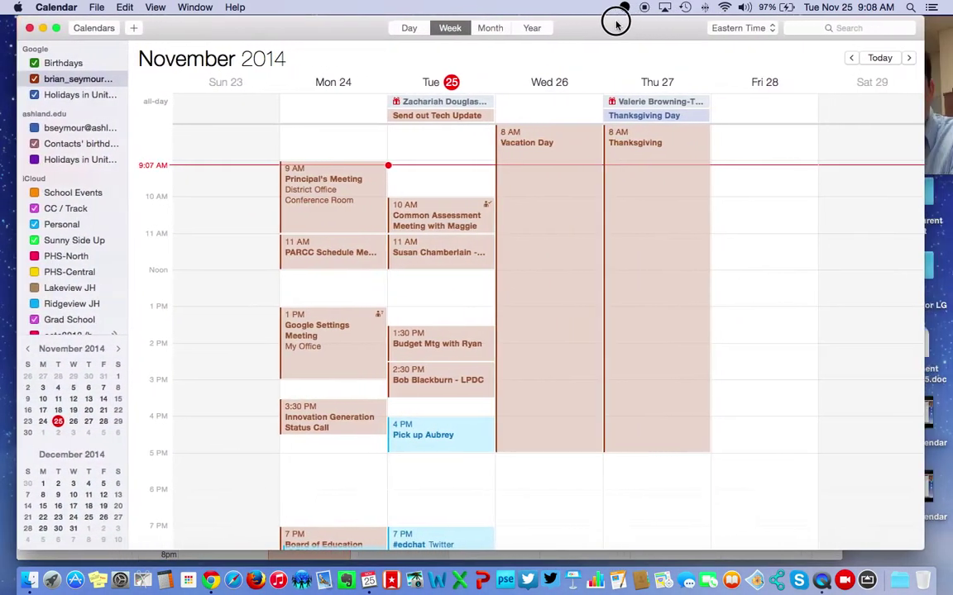
click(56, 7)
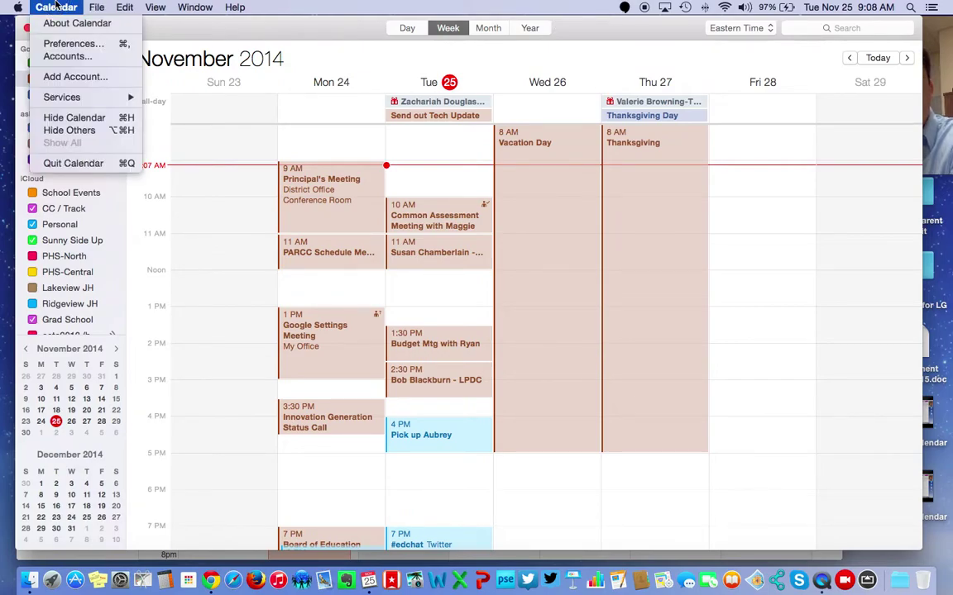
click(67, 57)
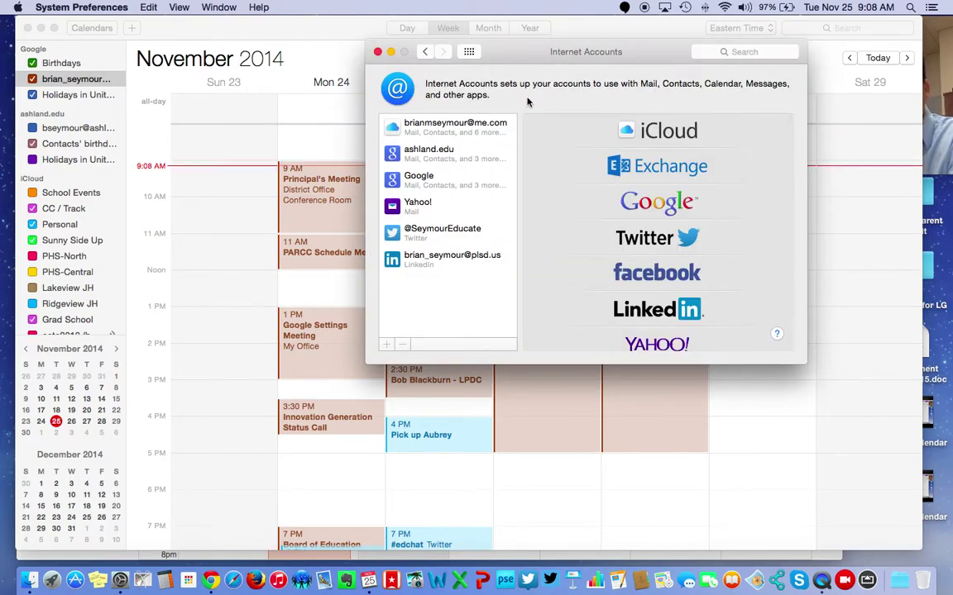
- Choose Google in Internet Accounts and enter the school staff email address
drag(649, 53, 618, 49)
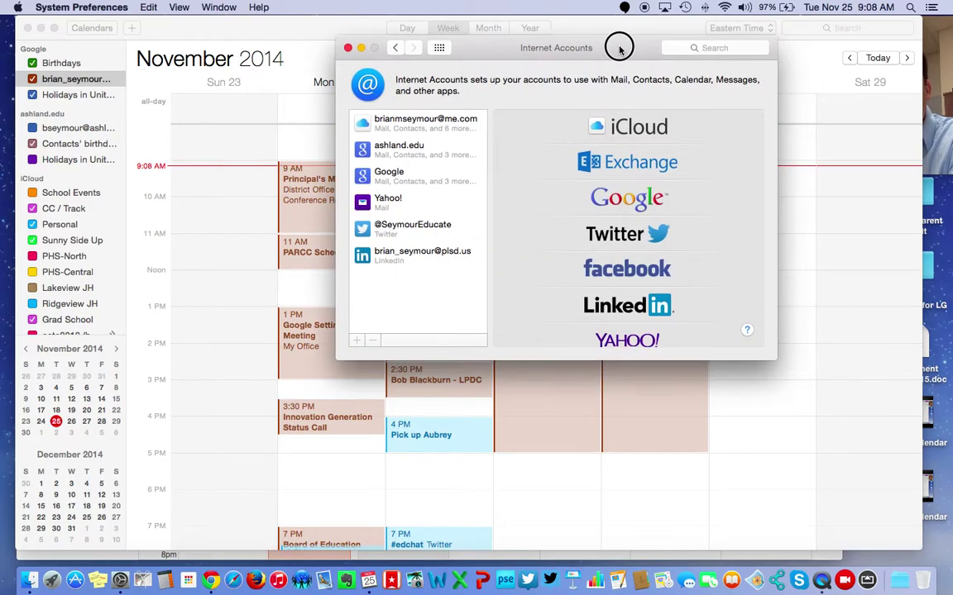
click(644, 206)
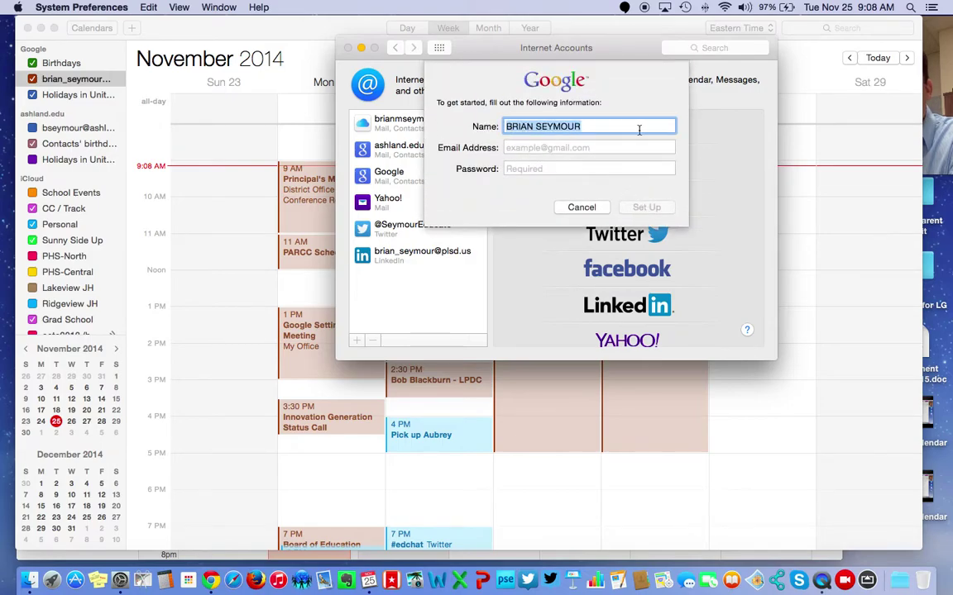
click(600, 148)
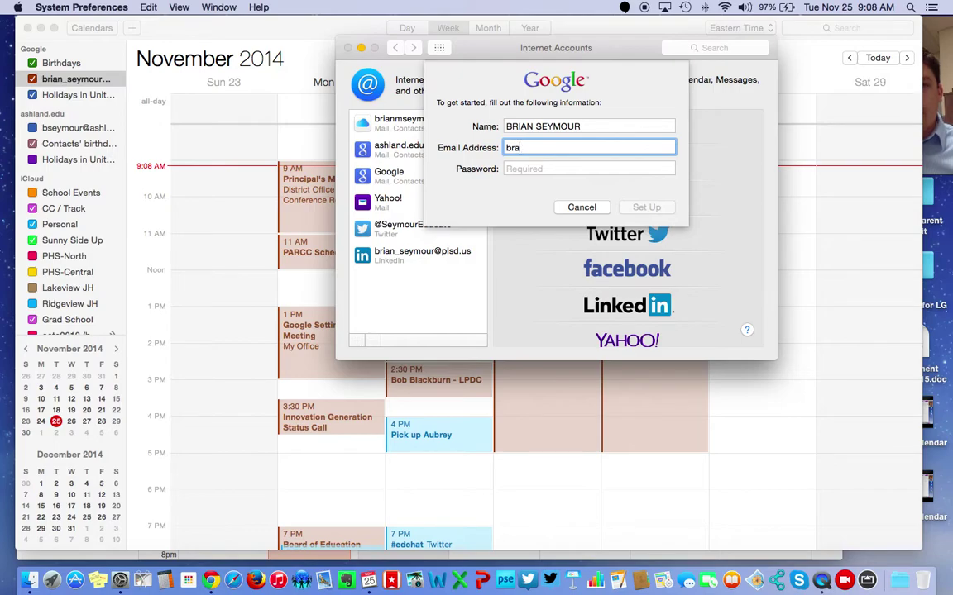
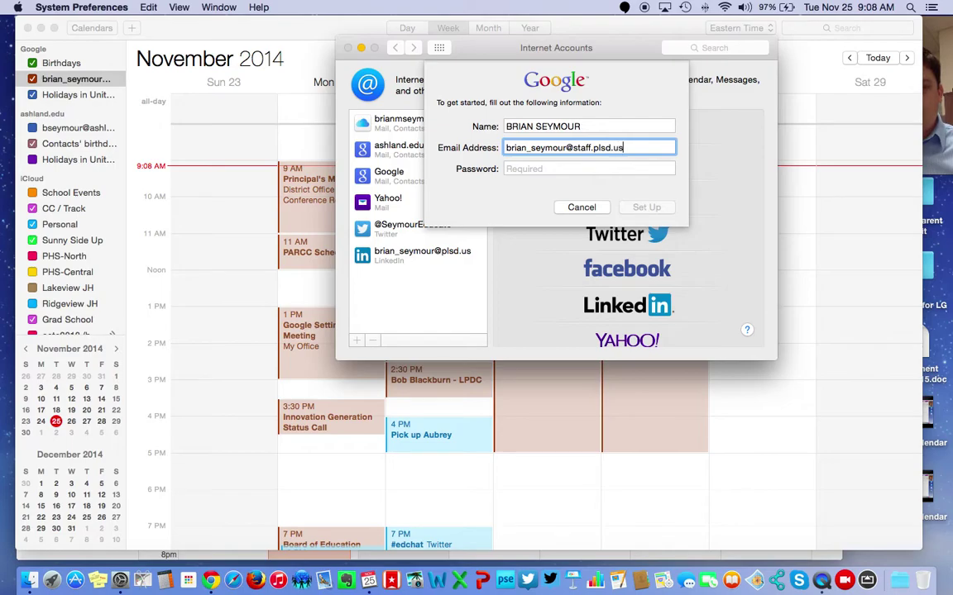
- Enter the account password and confirm the Google account setup
key(Tab)
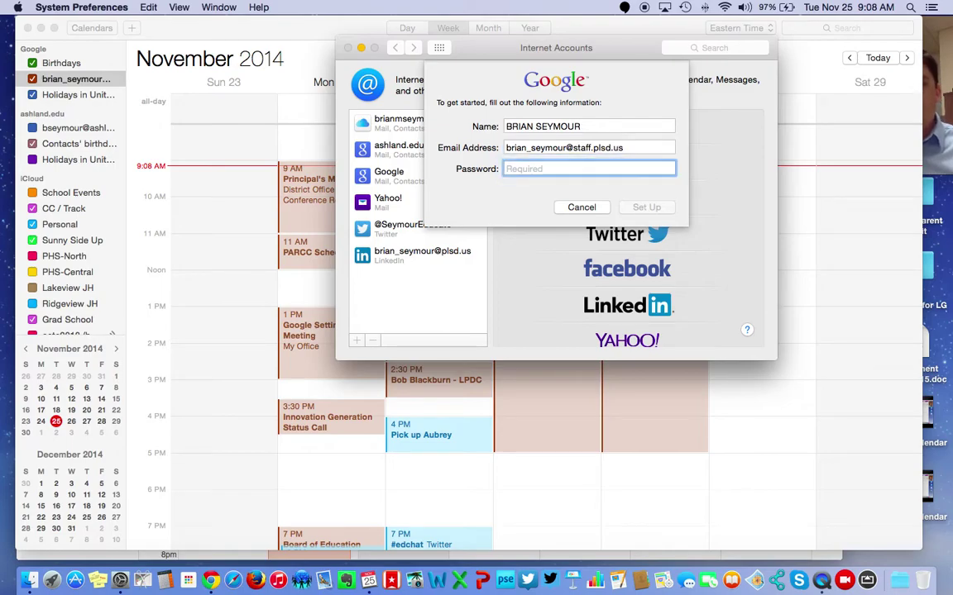
text(••••••••)
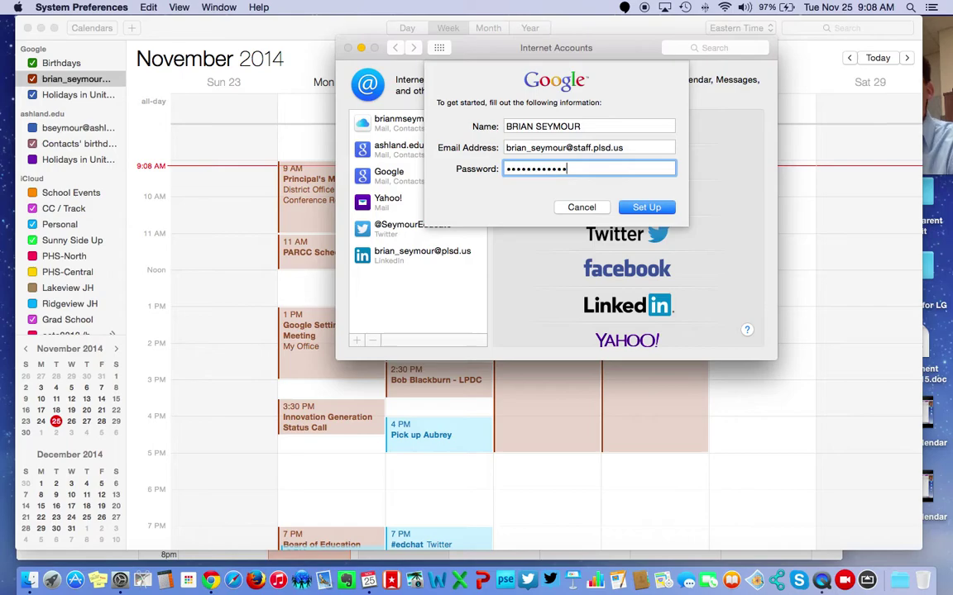
click(585, 208)
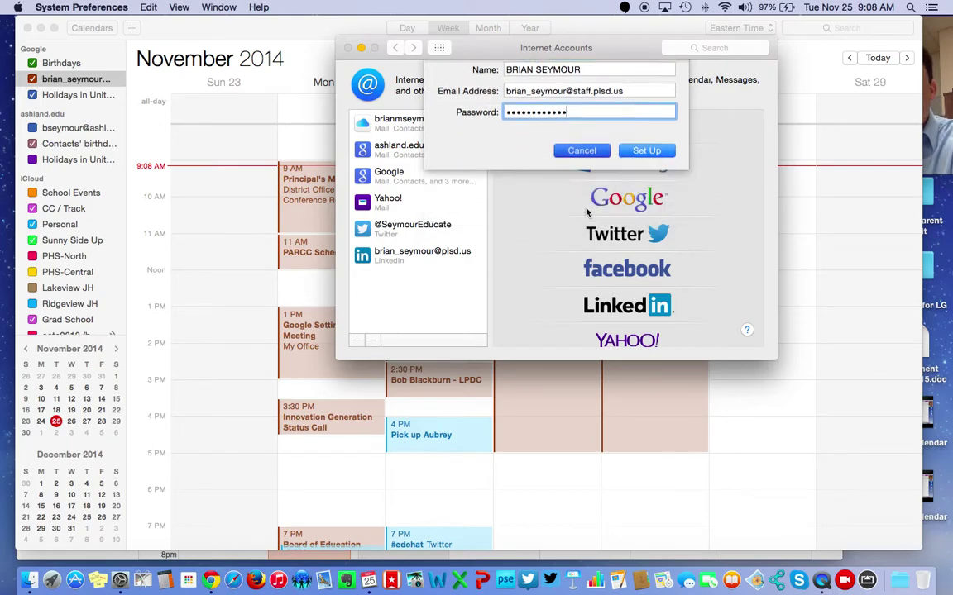
click(387, 184)
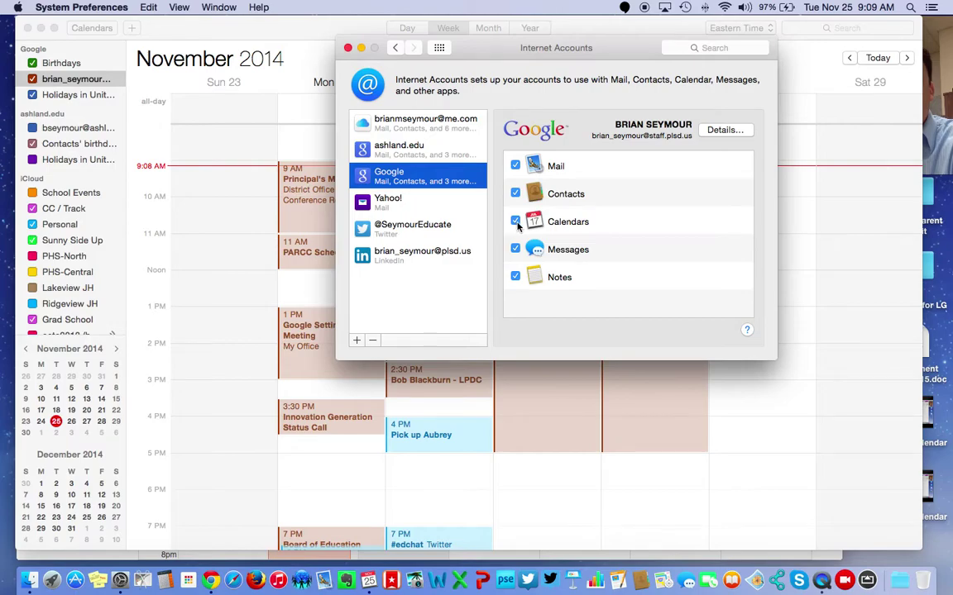
- Close Internet Accounts and edit the Google calendar's name in Calendar's sidebar
click(349, 48)
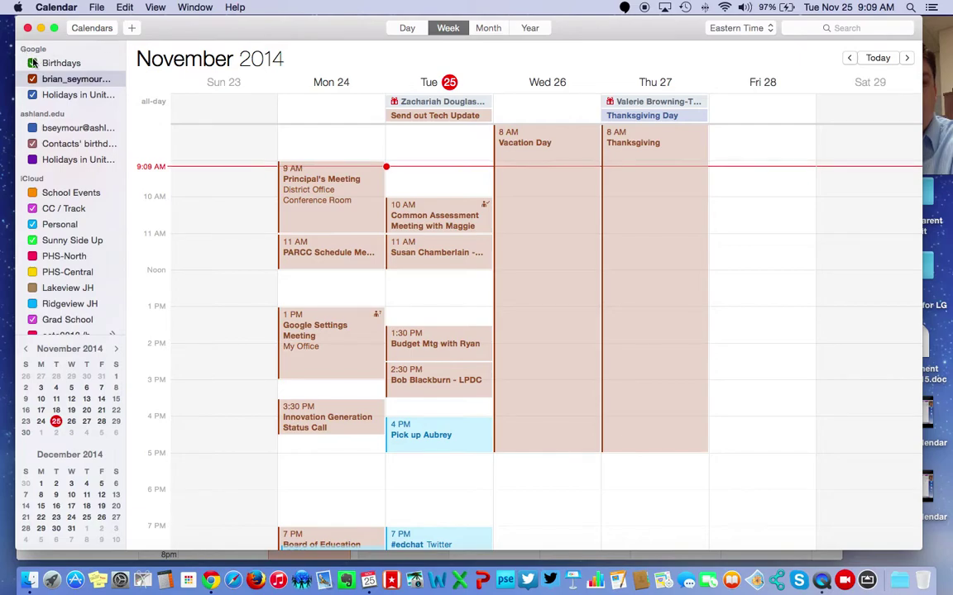
double_click(72, 83)
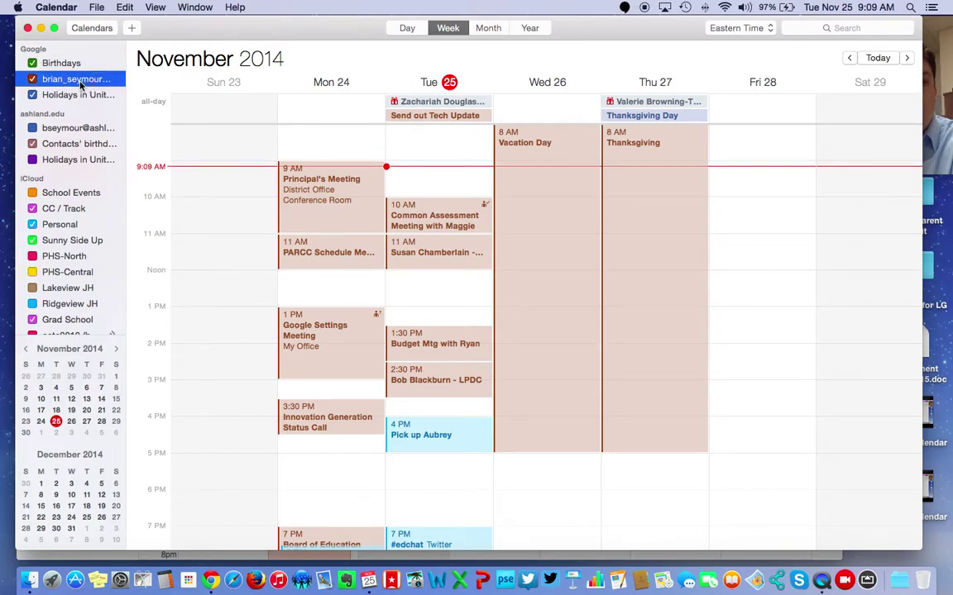
click(78, 79)
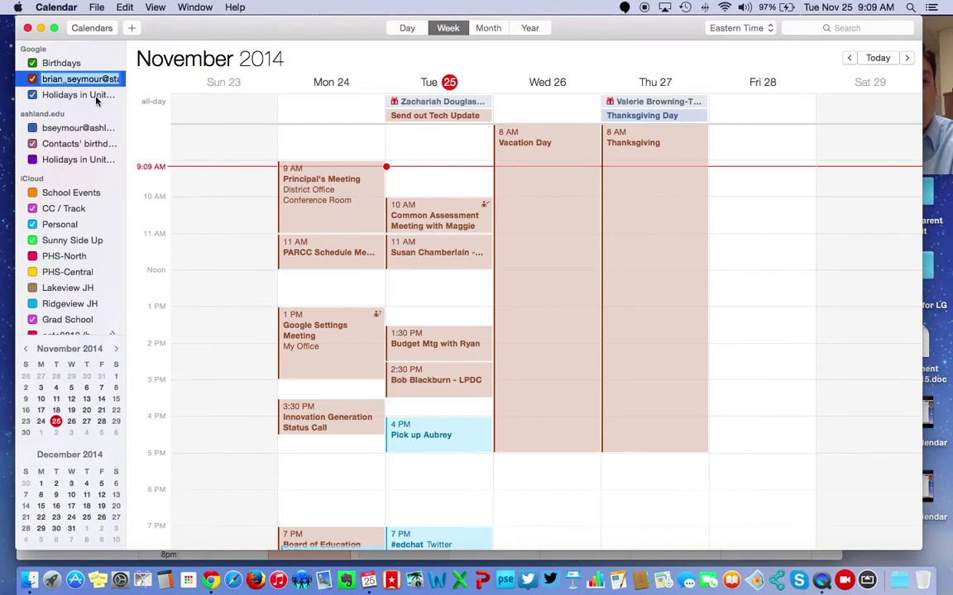
click(96, 97)
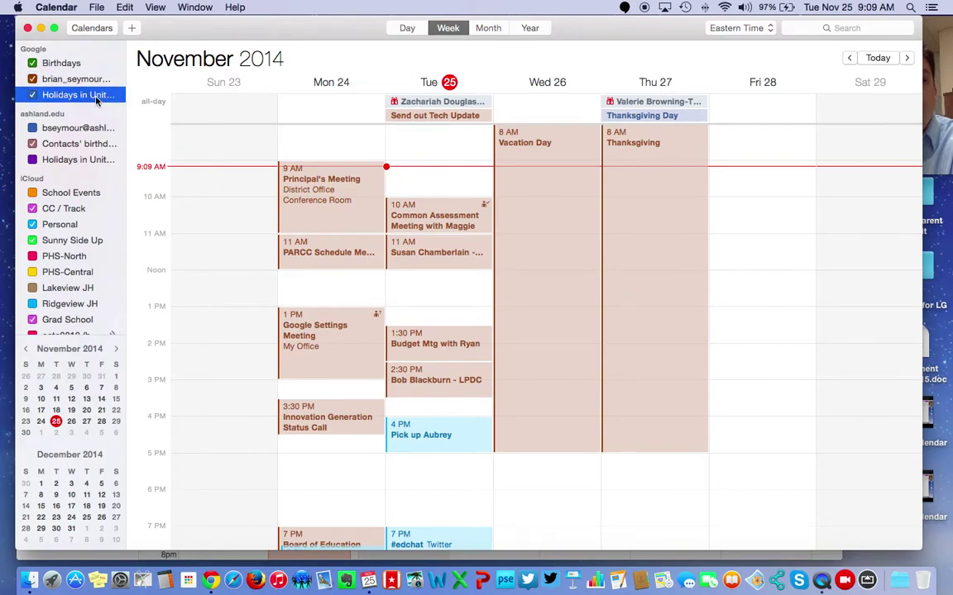
- Uncheck then recheck the Google and Holidays calendars so their Nov 23–29 events show
click(32, 80)
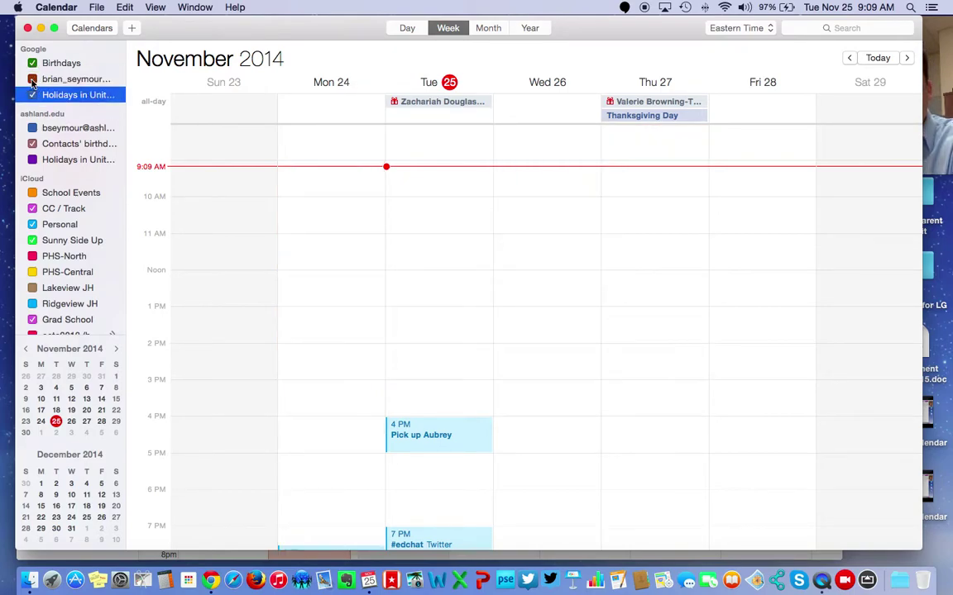
click(32, 94)
click(31, 63)
click(32, 79)
click(33, 94)
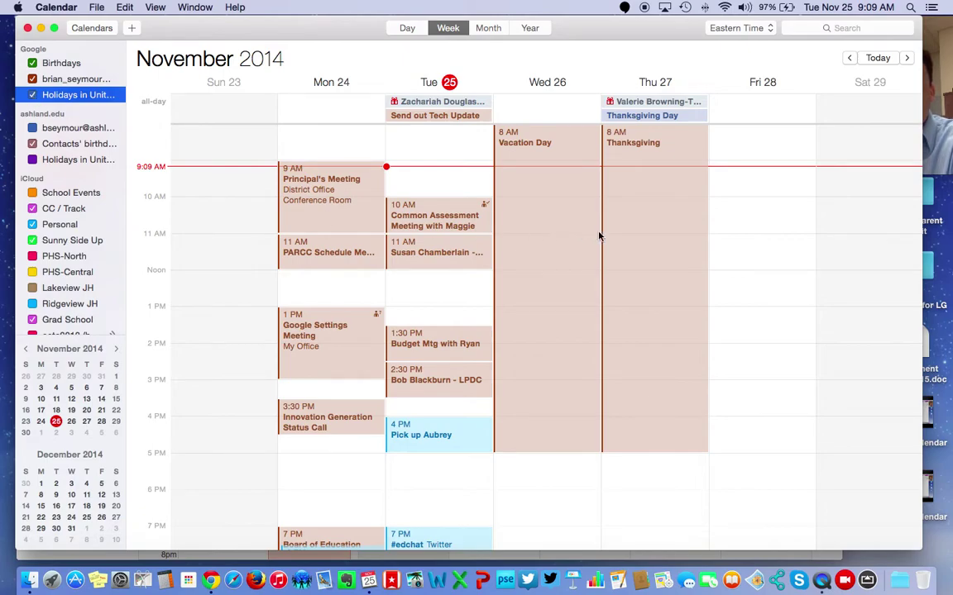
- Create a Google-calendar event 'Santa Claus - Black Friday' on Fri Nov 28, 11 AM–12 PM, located in Easton
double_click(752, 241)
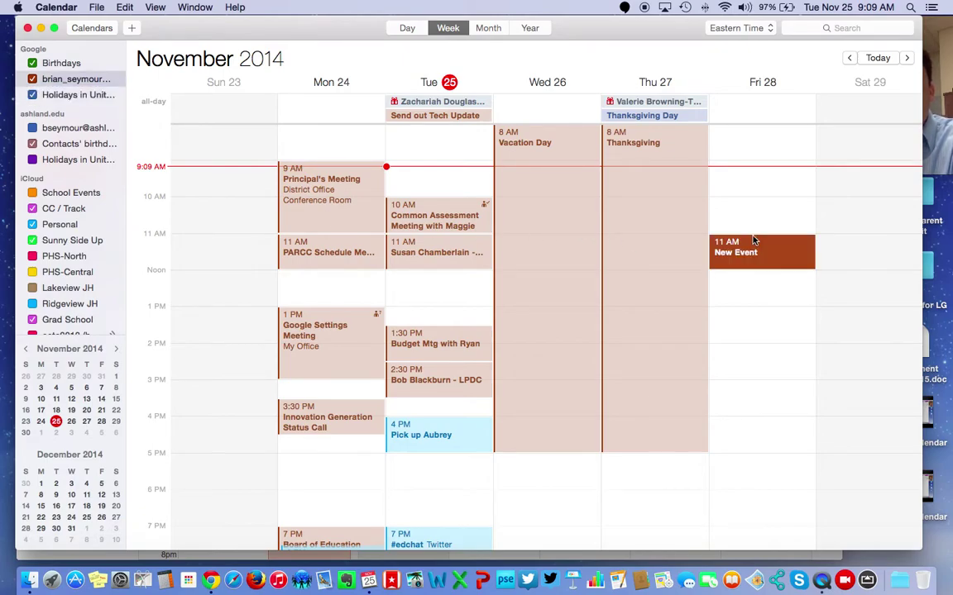
click(678, 196)
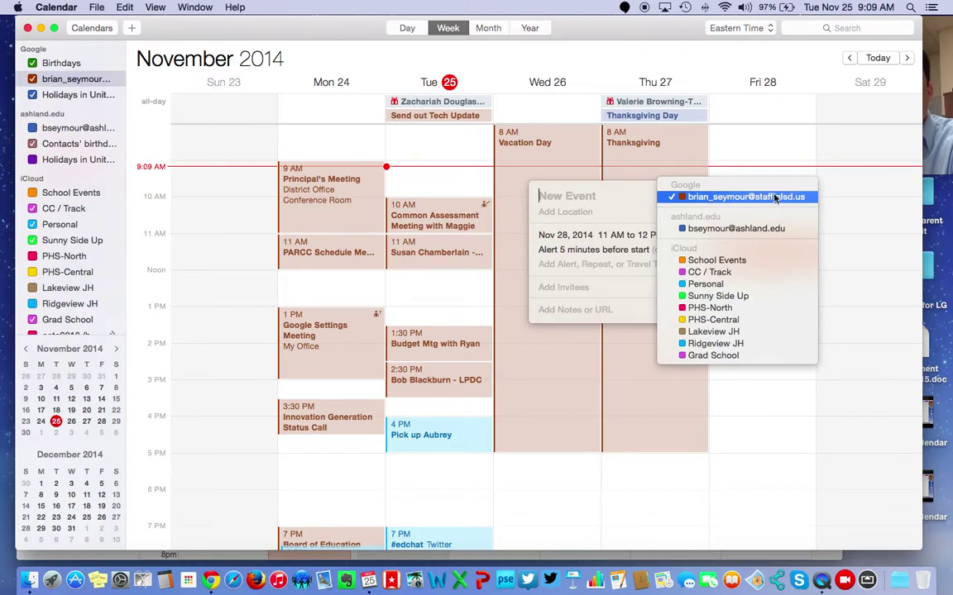
click(738, 201)
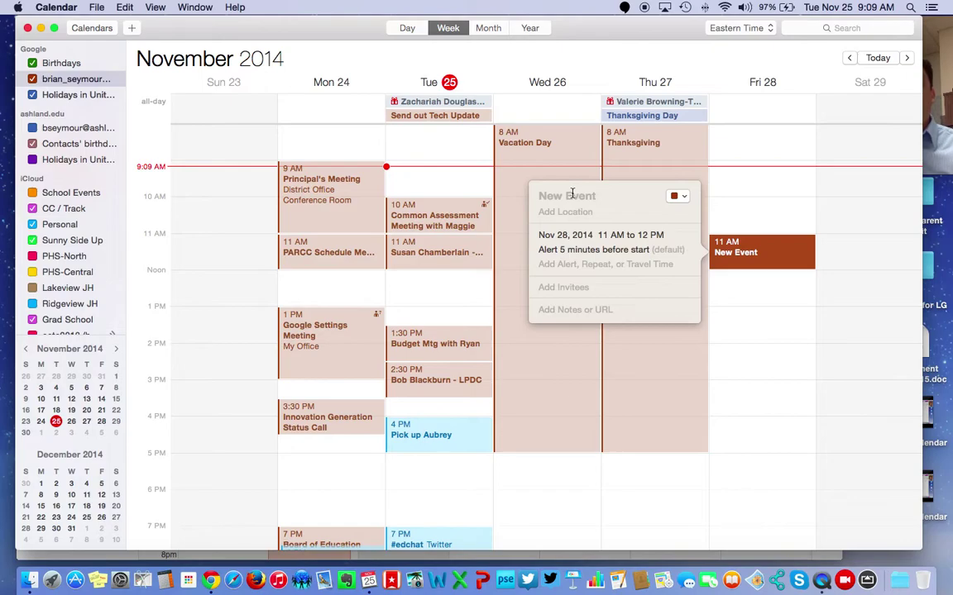
text(S)
text(ant)
text(a Calues)
key(BackSpace)
key(BackSpace)
key(BackSpace)
key(BackSpace)
key(BackSpace)
text(lause- Black Friday)
click(571, 219)
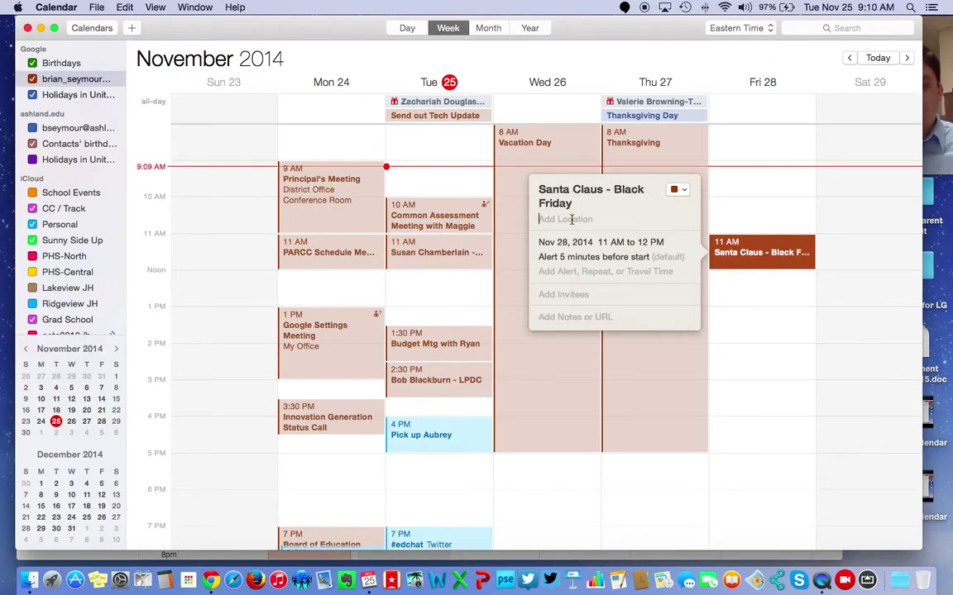
text(Easton)
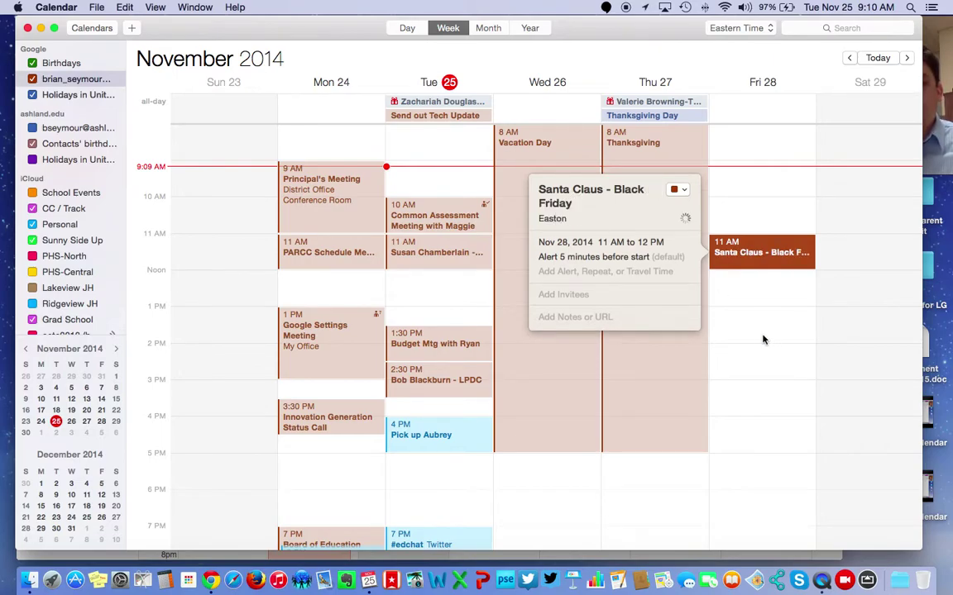
click(762, 339)
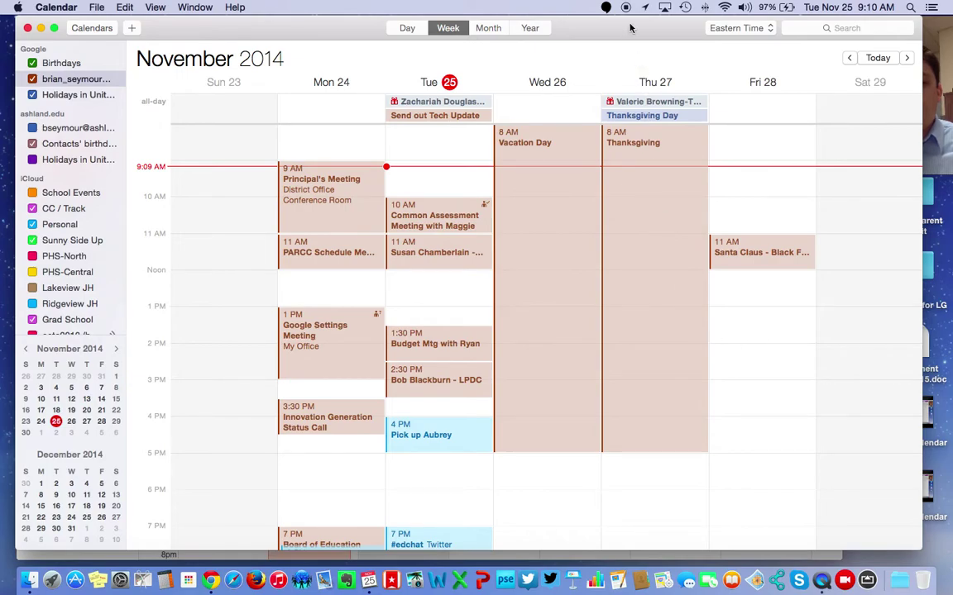
- In Google Calendar in Chrome, drag the Friday Santa Claus event to 9–10 AM
drag(634, 34, 615, 370)
click(676, 26)
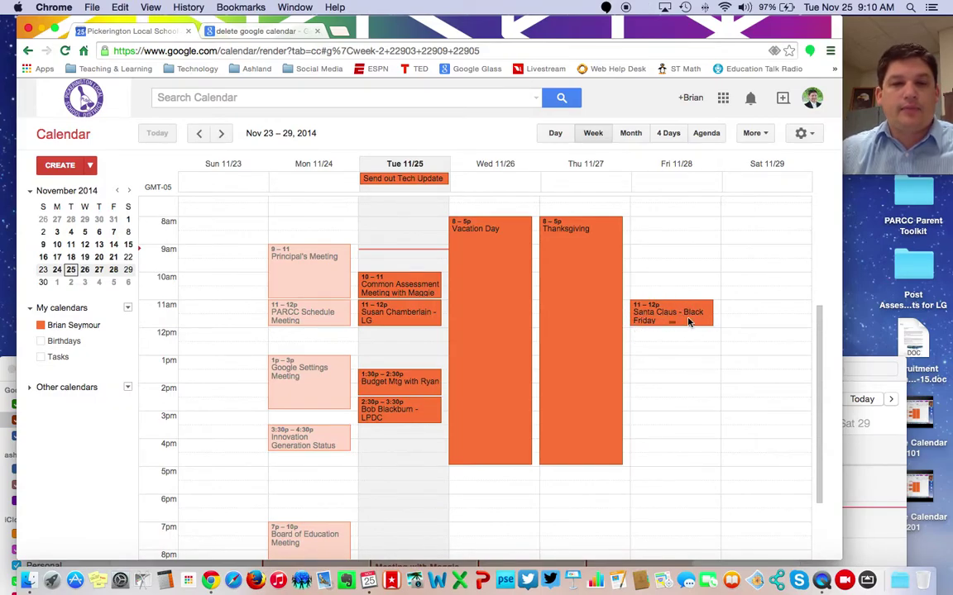
drag(691, 310, 693, 295)
drag(694, 271, 693, 253)
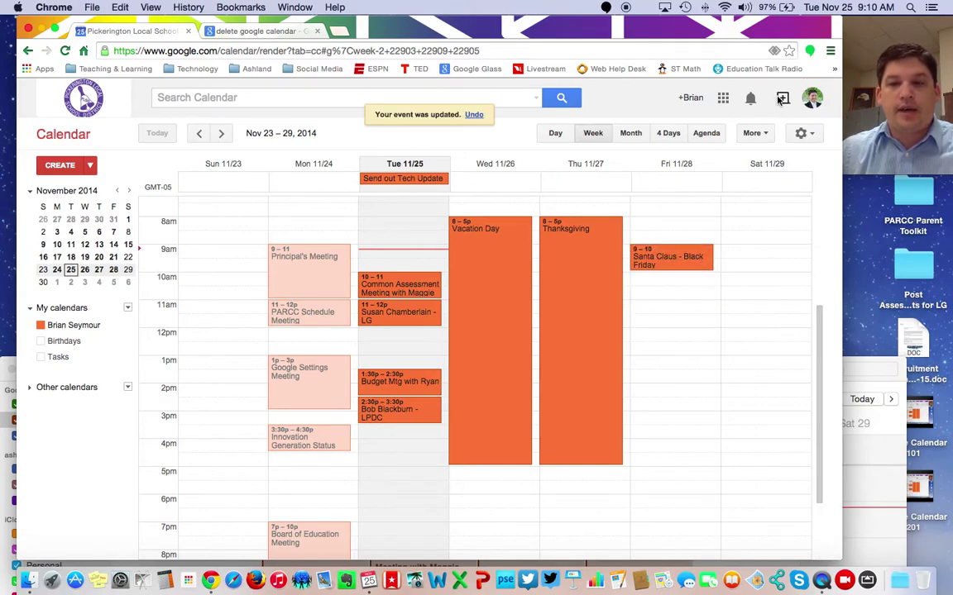
- Check the moved event in the Mac Calendar's Friday Day view and Nov 23–29 Week view
click(874, 362)
drag(875, 361, 859, 80)
drag(651, 90, 675, 28)
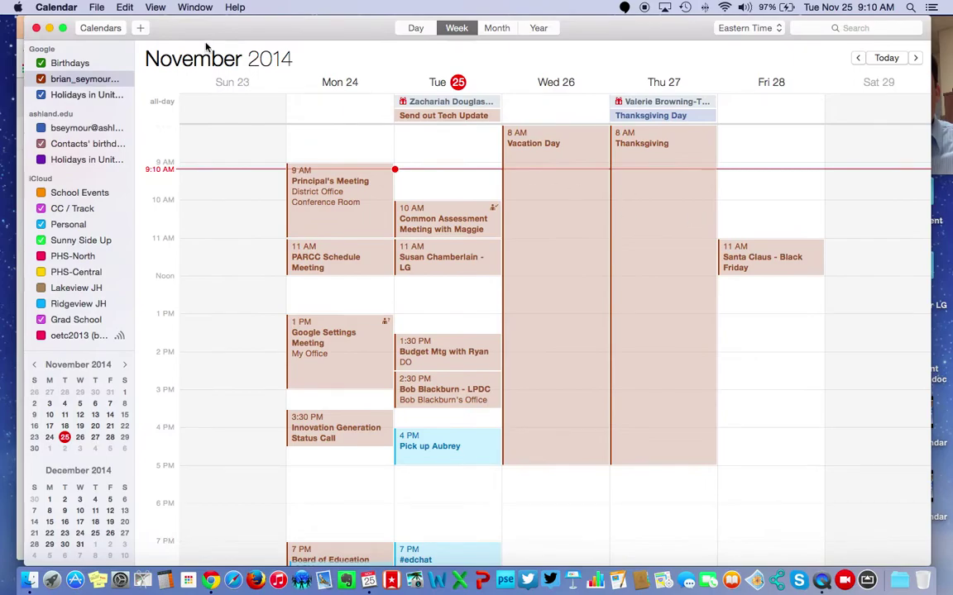
click(416, 28)
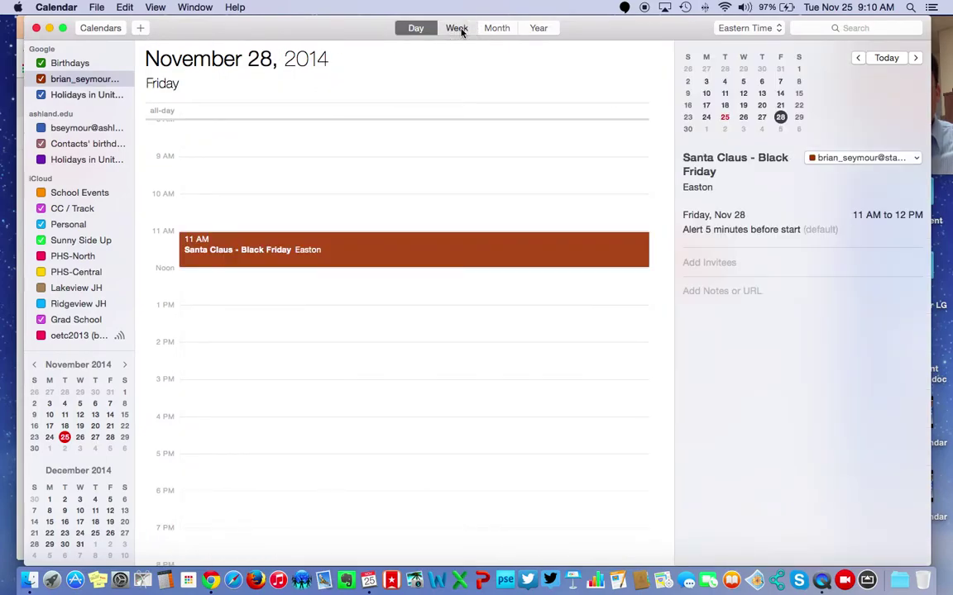
click(460, 29)
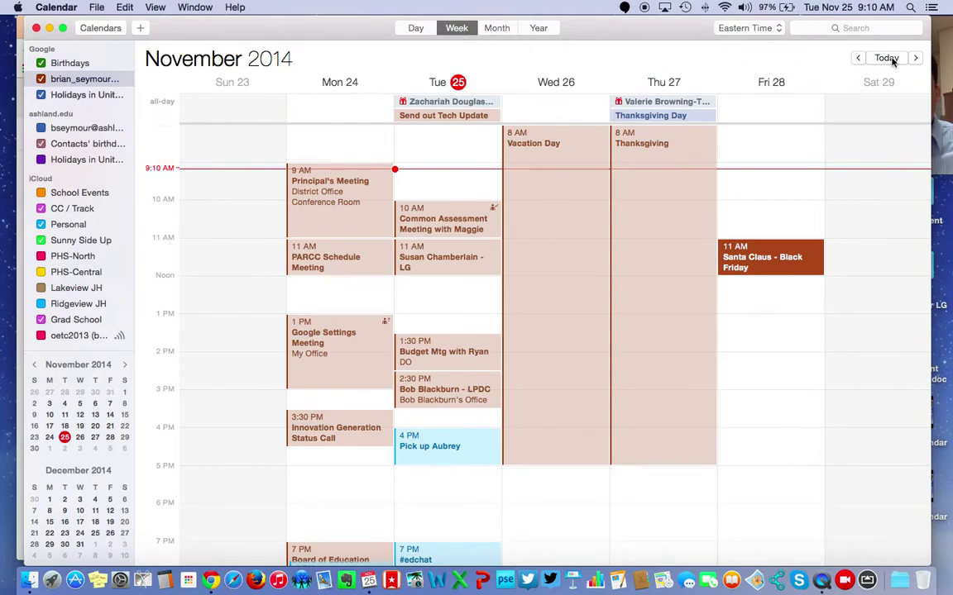
drag(586, 23, 564, 185)
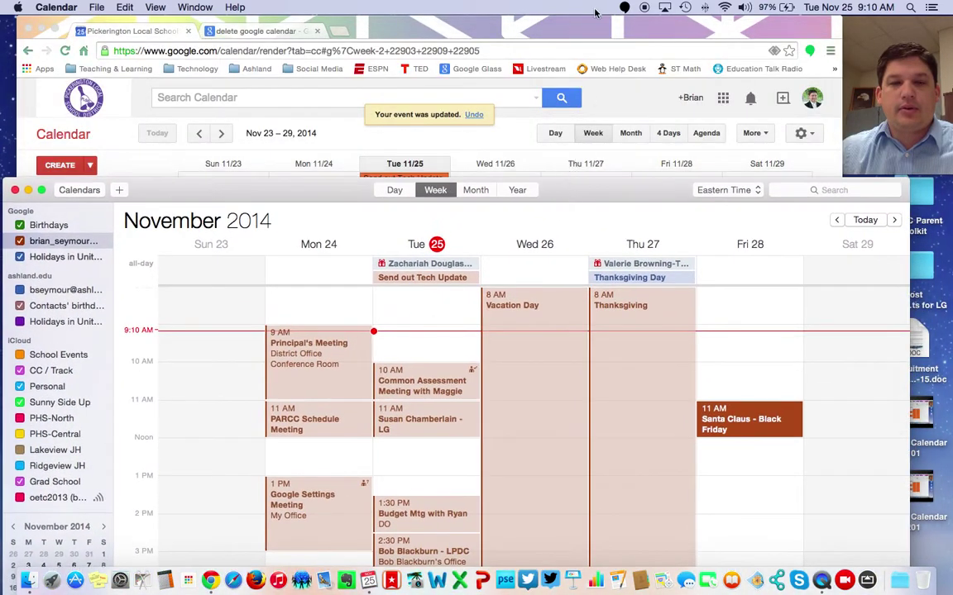
- Delete the Santa Claus - Black Friday event in Google Calendar
click(594, 18)
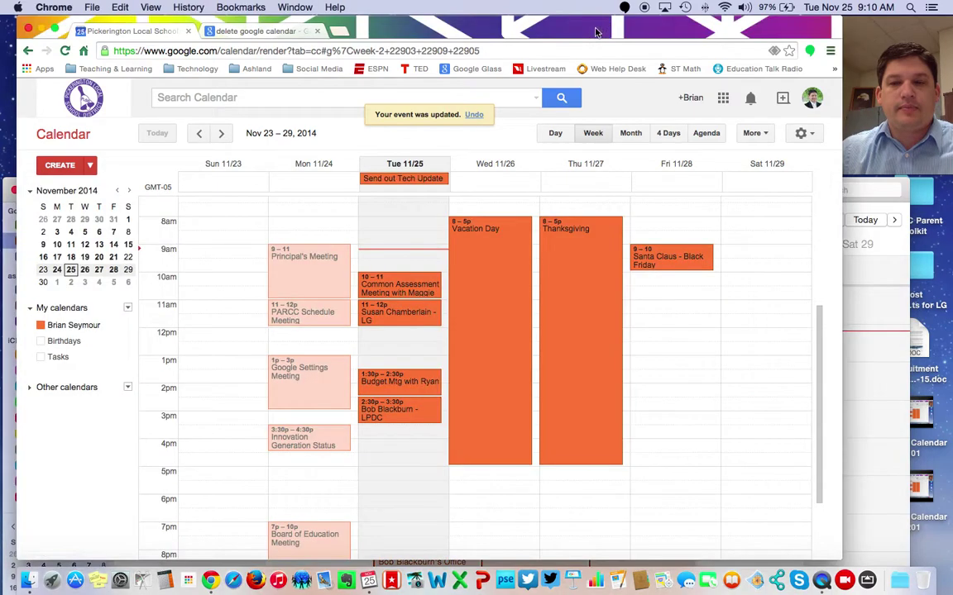
click(692, 264)
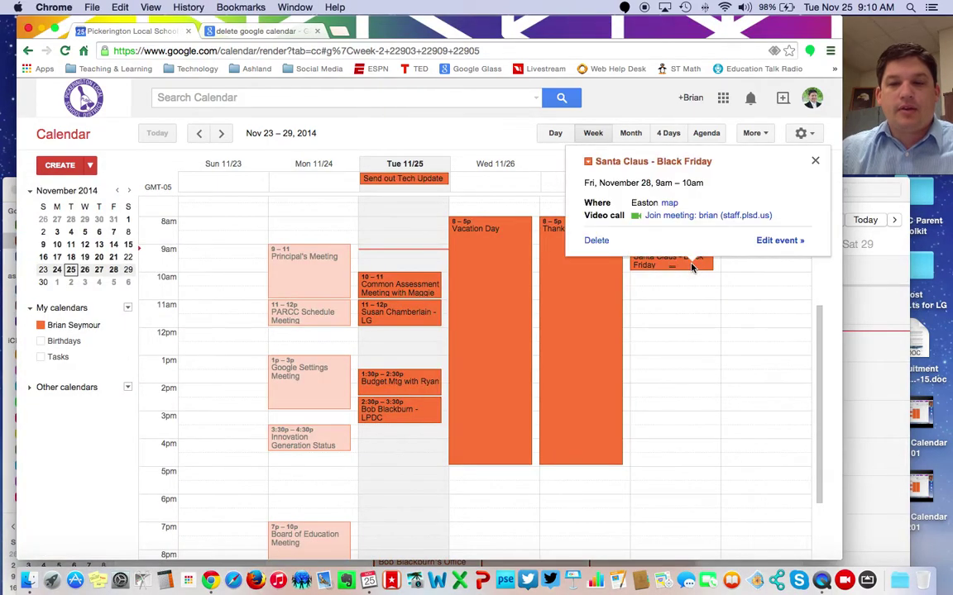
click(599, 242)
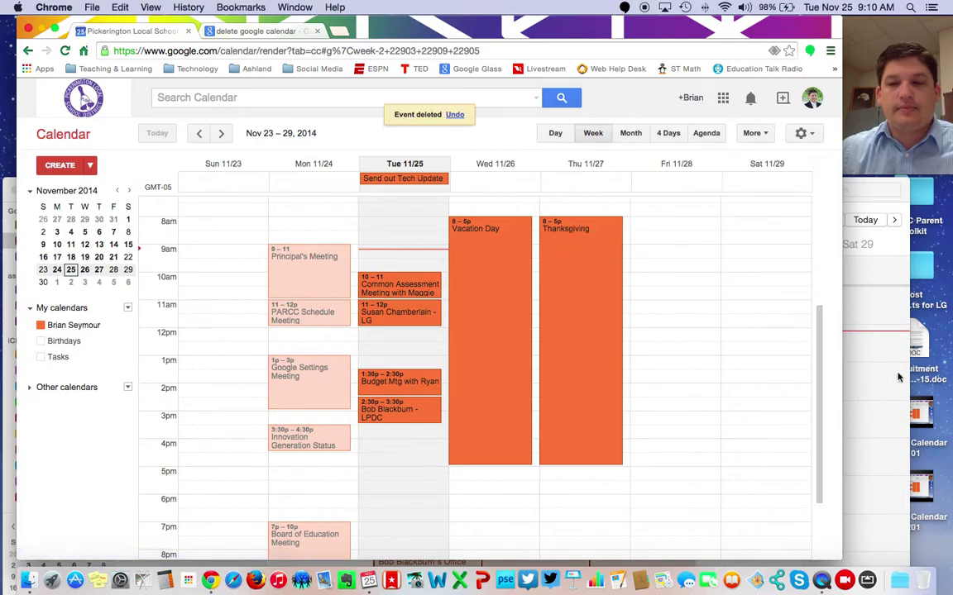
- Quit the Mac Calendar with Cmd+Q and relaunch it from the Dock
click(892, 375)
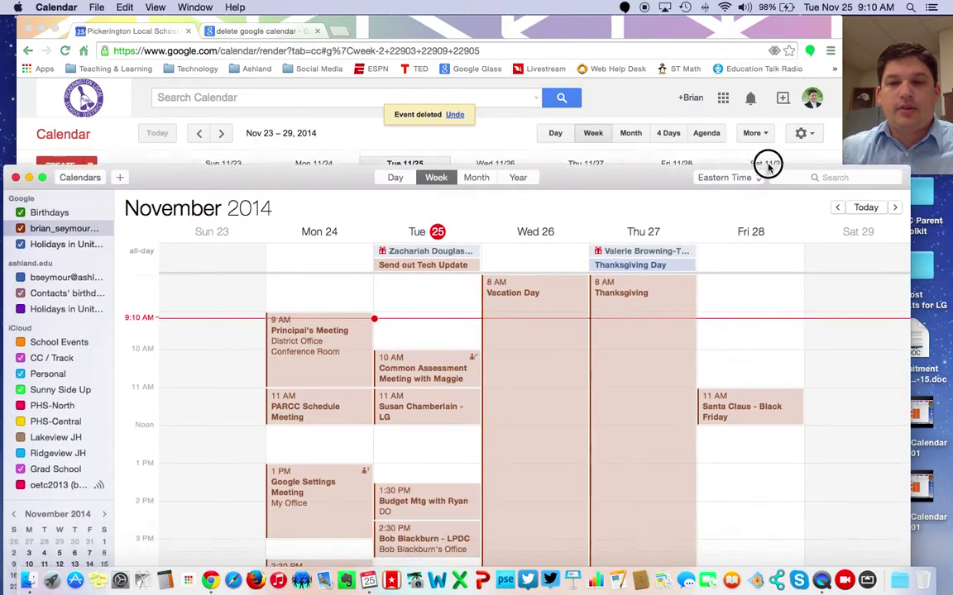
drag(767, 168, 788, 14)
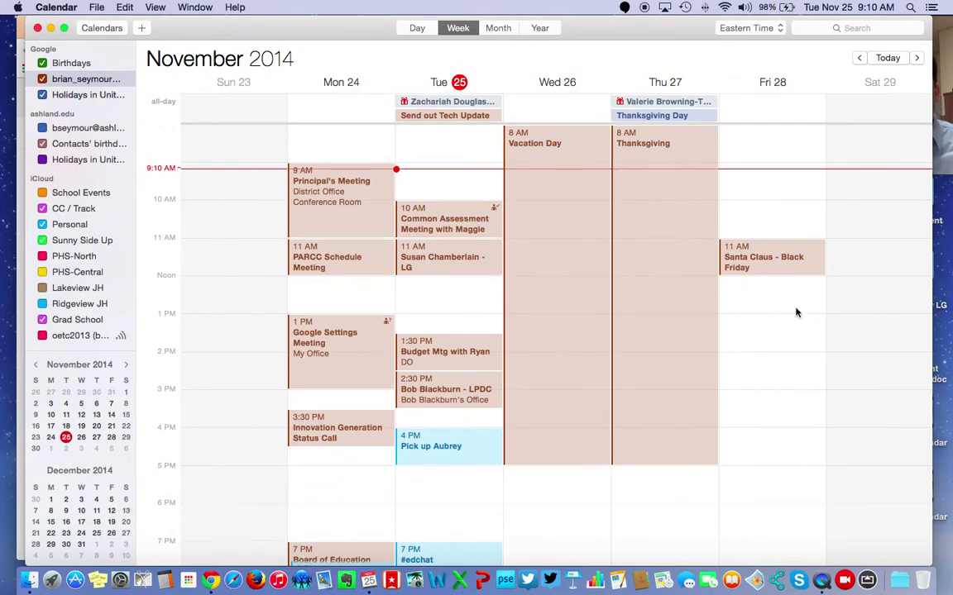
key(super+q)
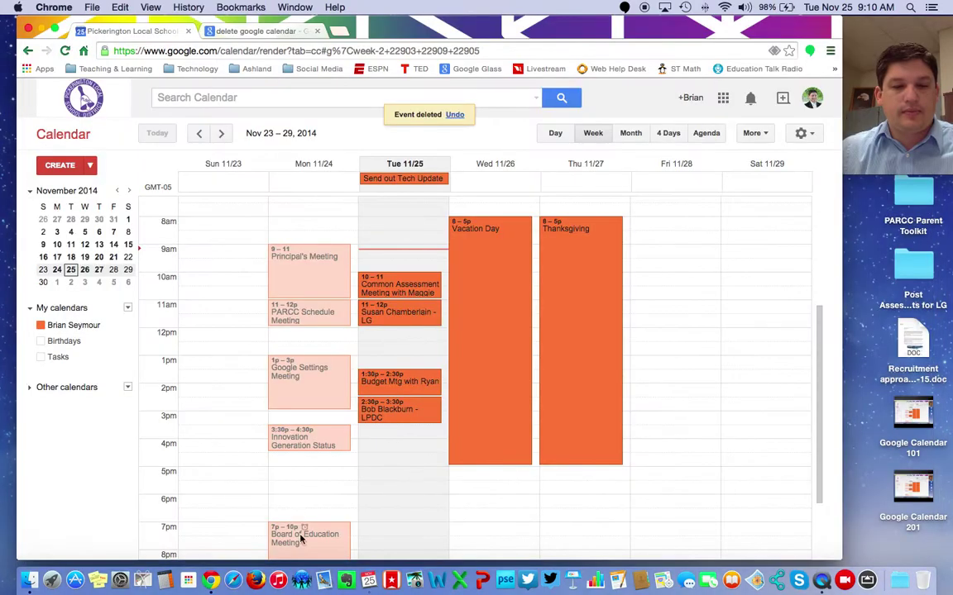
click(353, 550)
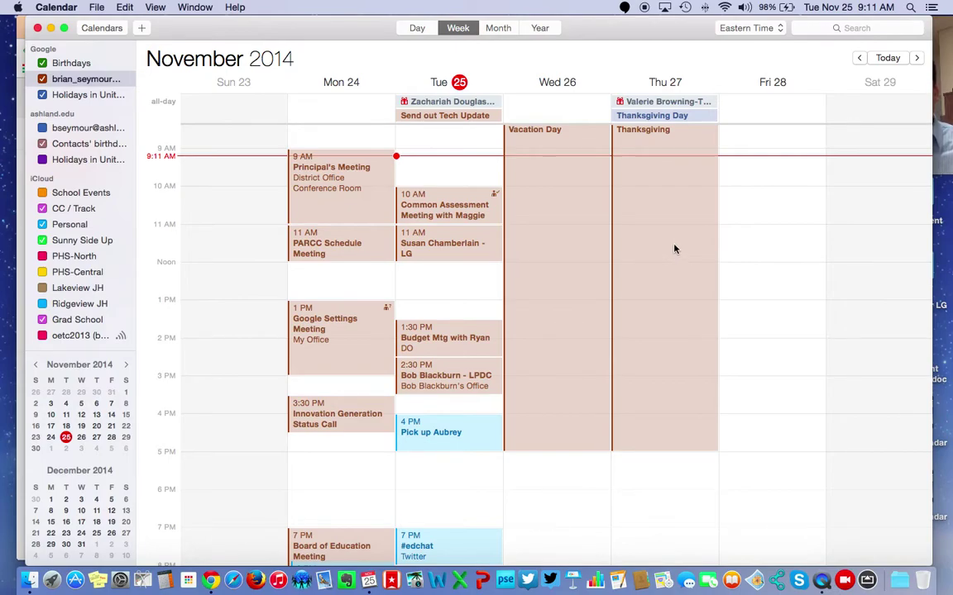
drag(336, 30, 277, 30)
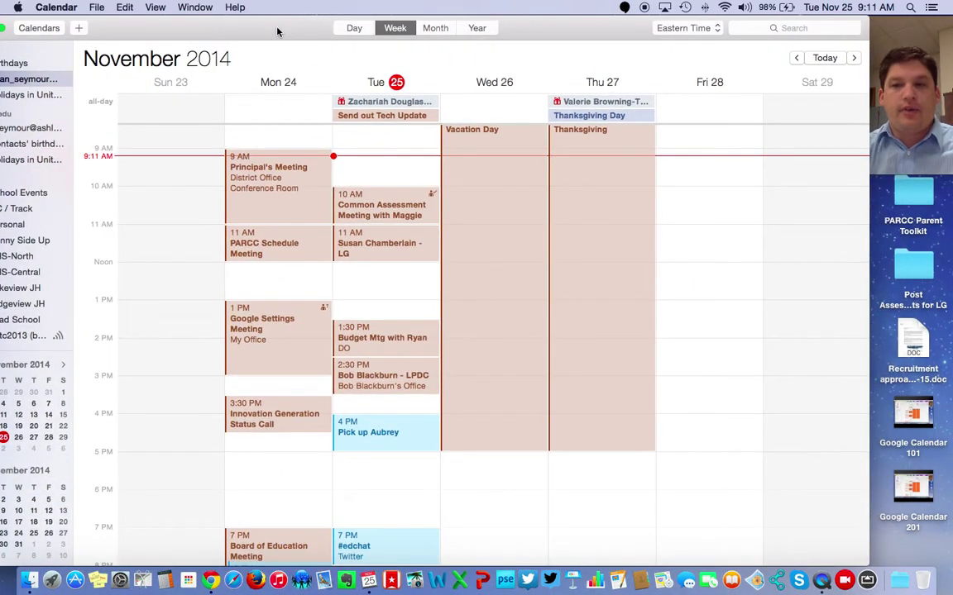